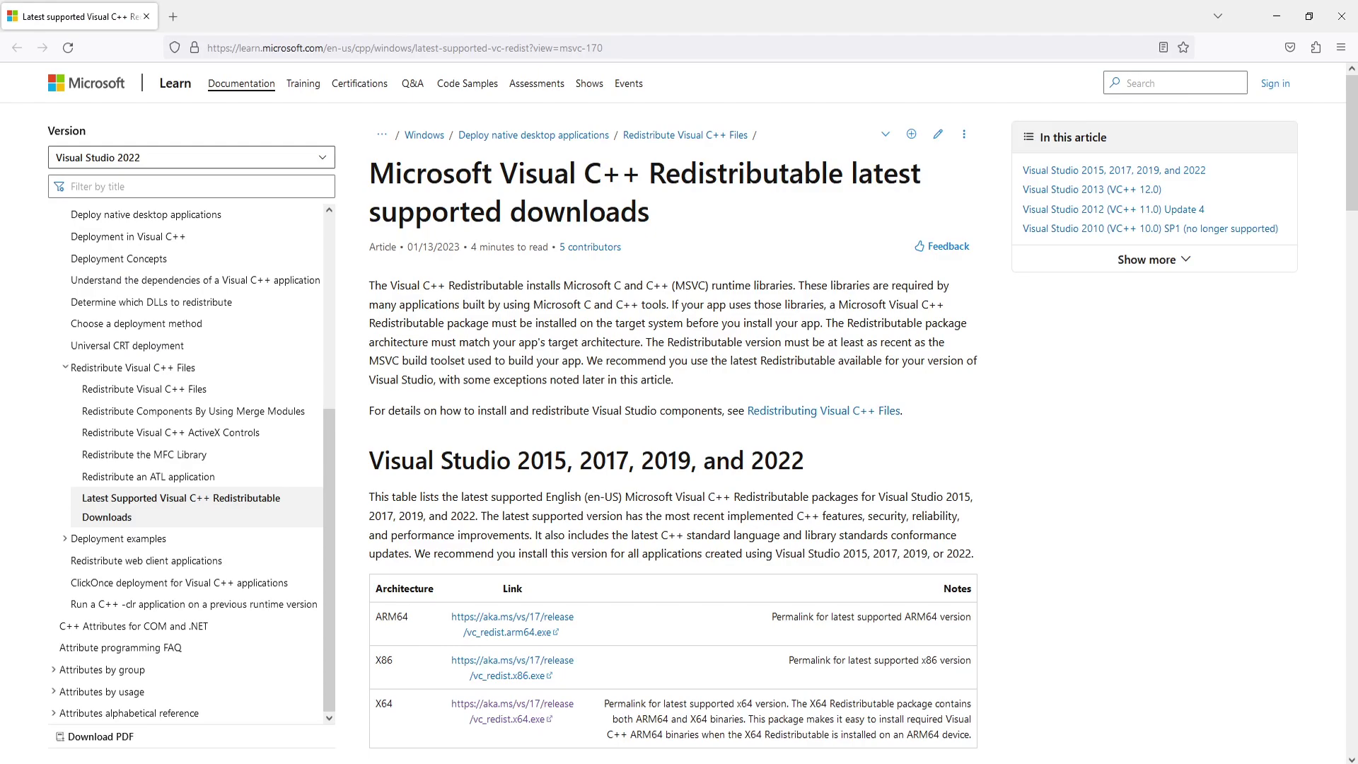
- Download the x64 vc_redist.x64.exe installer from the Microsoft Learn table and dismiss the downloads list
scroll(734, 449, "down", 1)
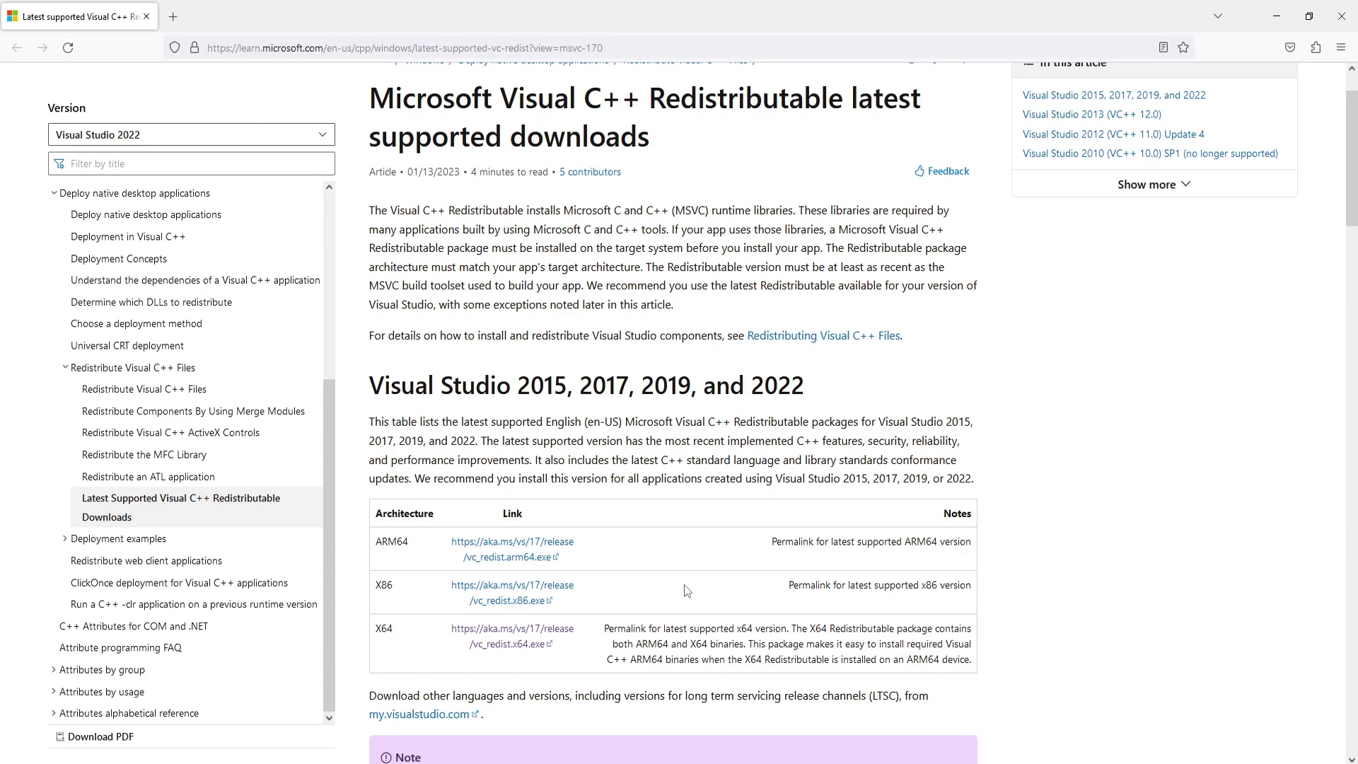
left_click(511, 642)
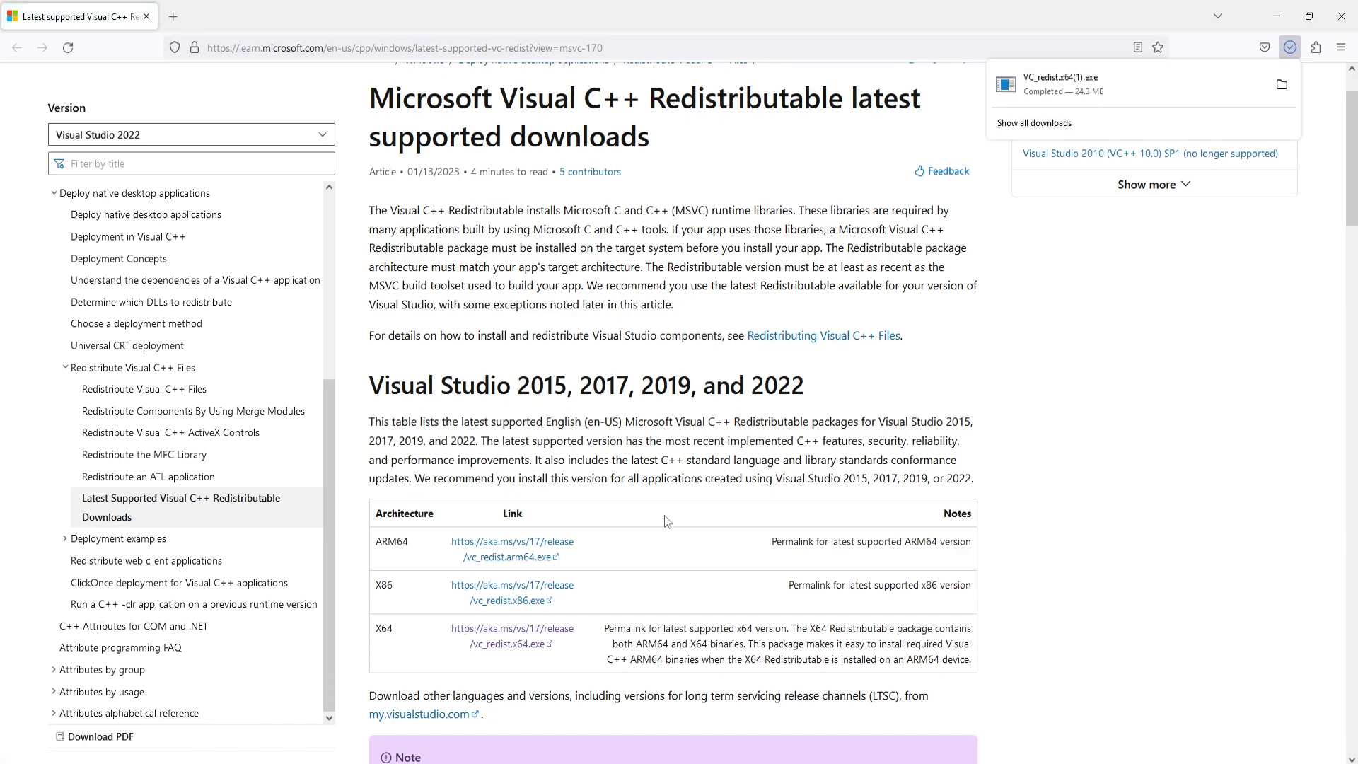
left_click(1088, 99)
- Accept the licence terms and install the x64 Visual C++ 2015-2022 Redistributable 14.34.31938
left_click(1276, 15)
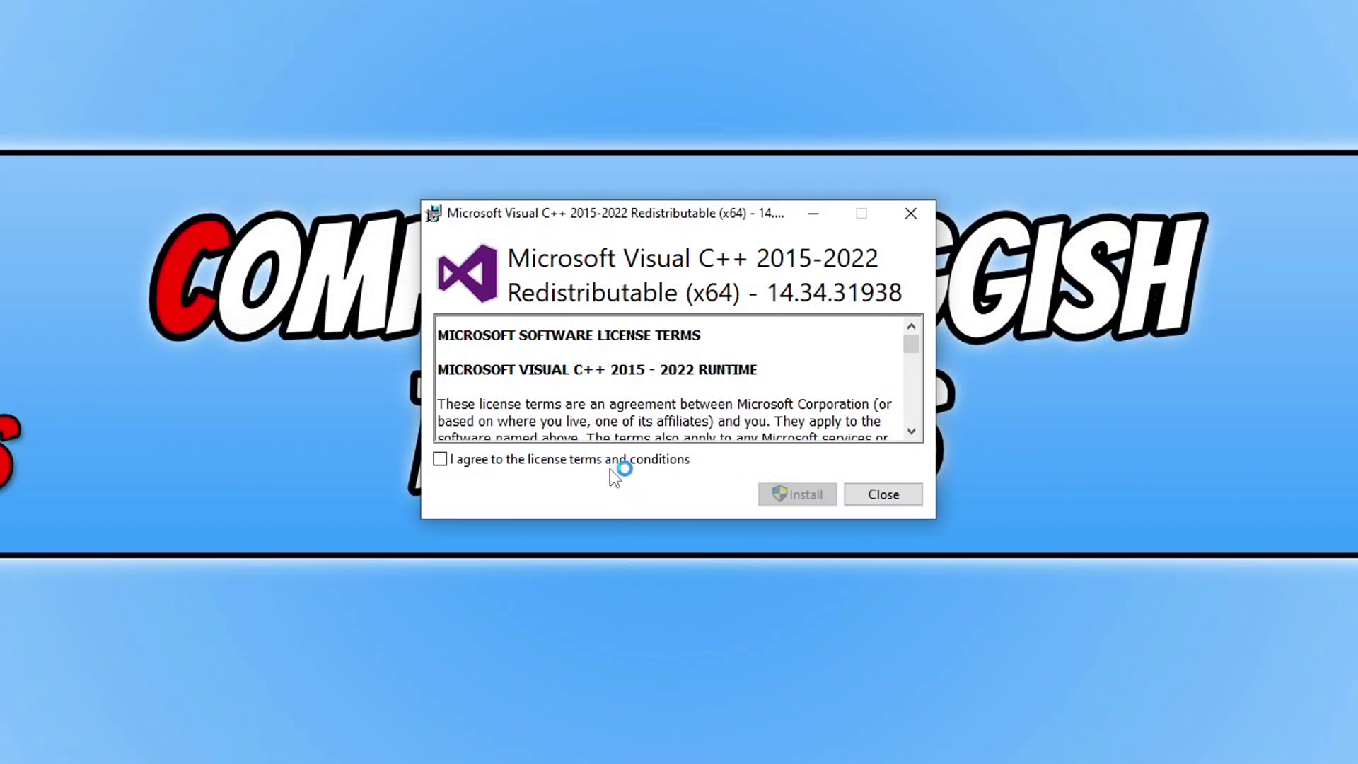
left_click(612, 462)
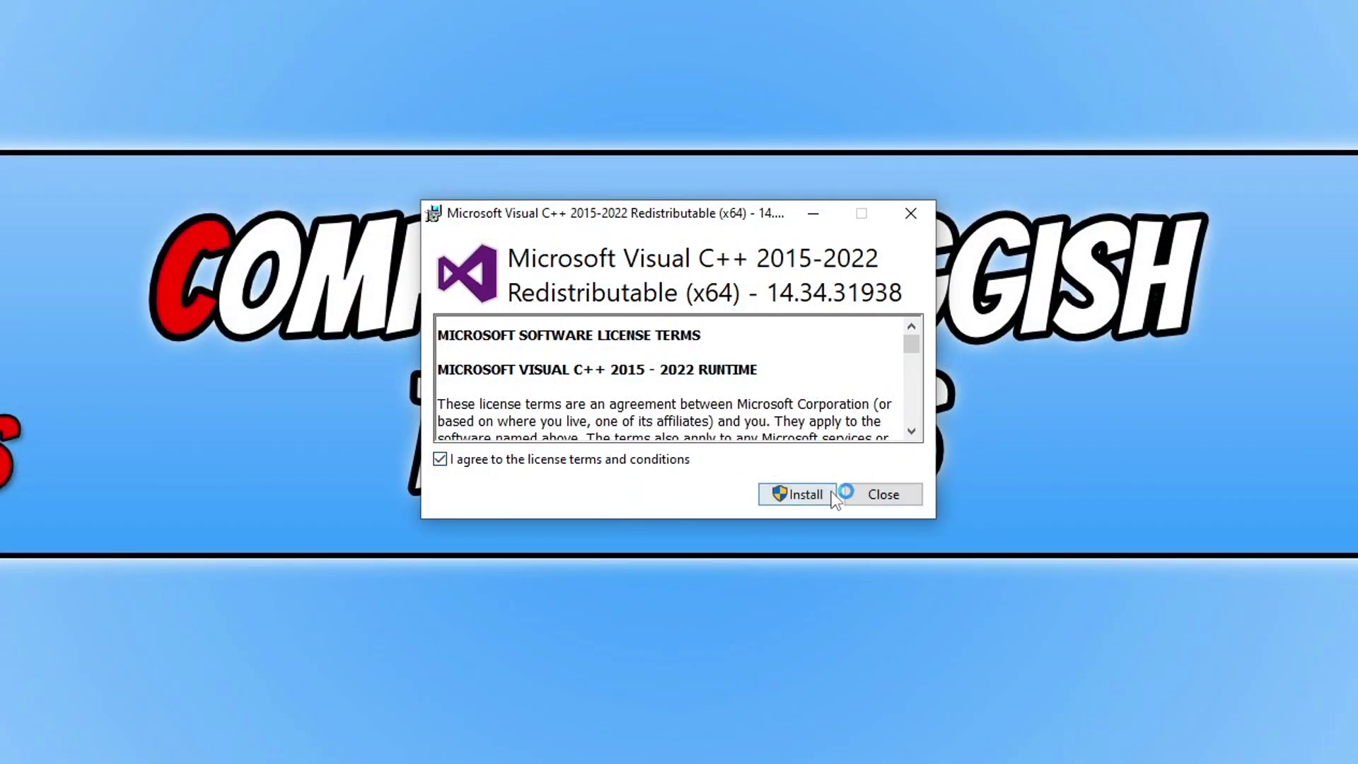
left_click(832, 495)
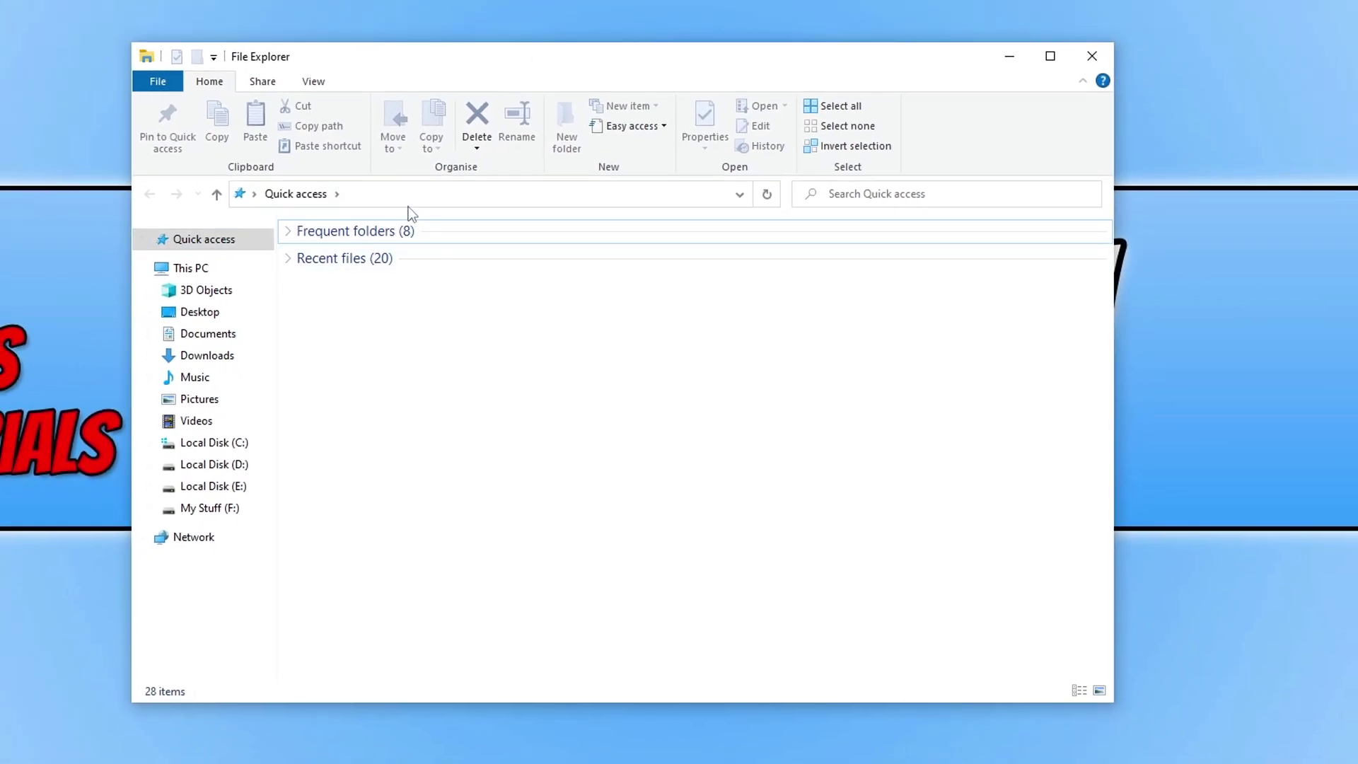
- Go to %programdata% and rename the EA Desktop folder to EA Desktopbk
left_click(403, 201)
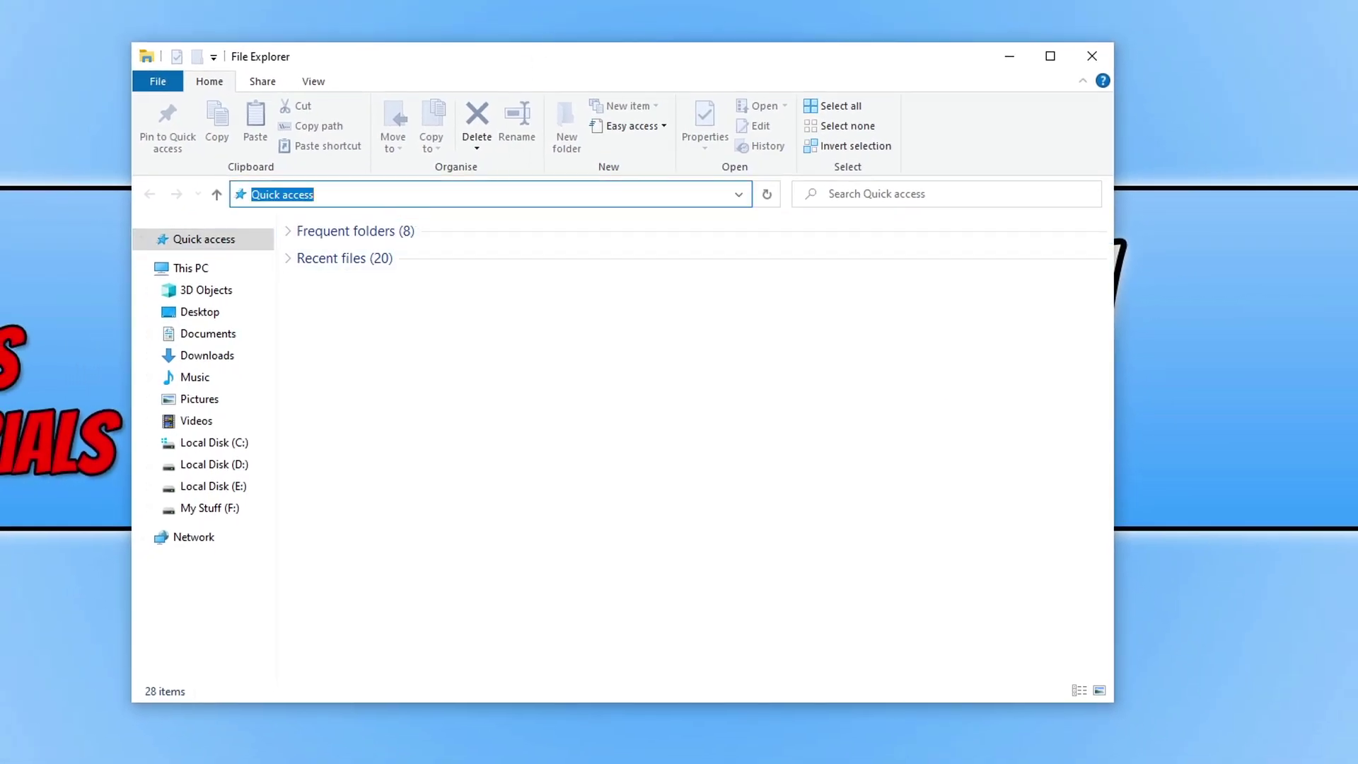
type("%programdata")
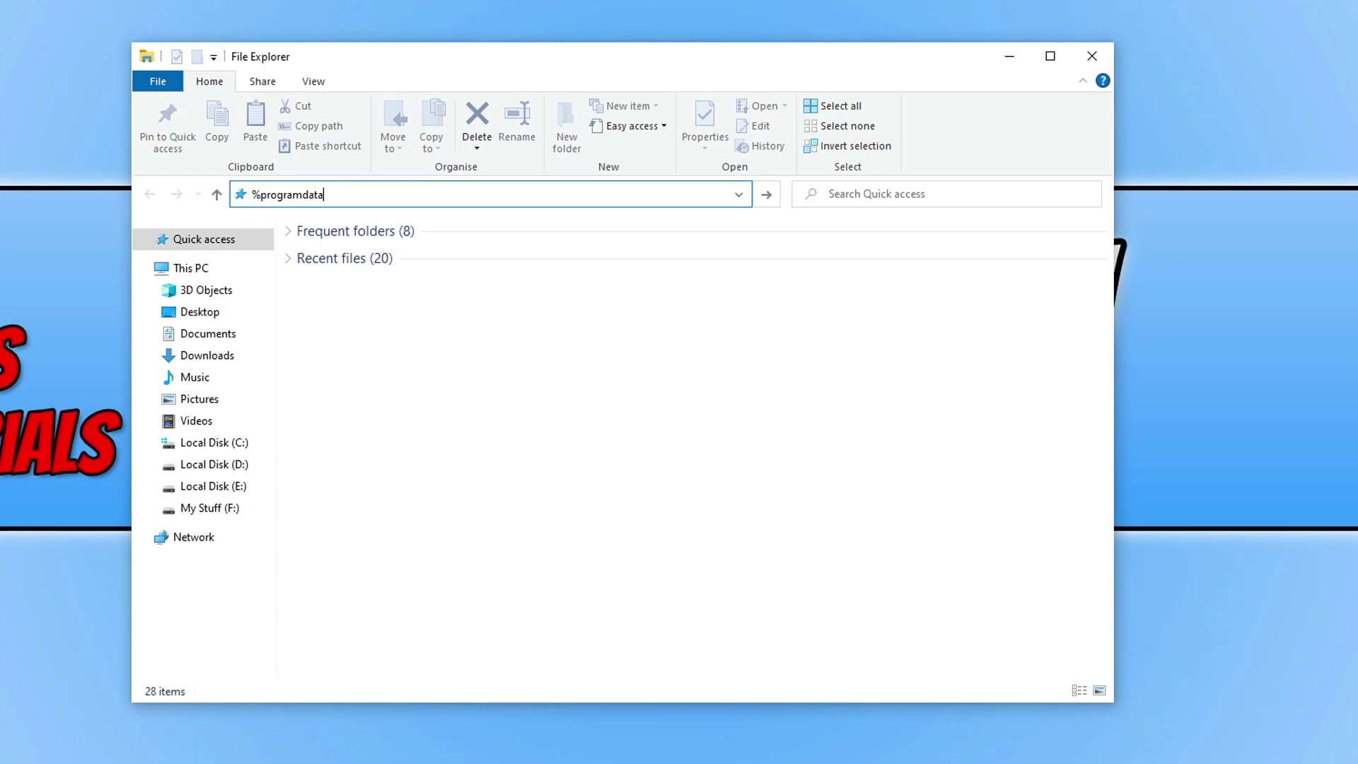
type("%")
key("Return")
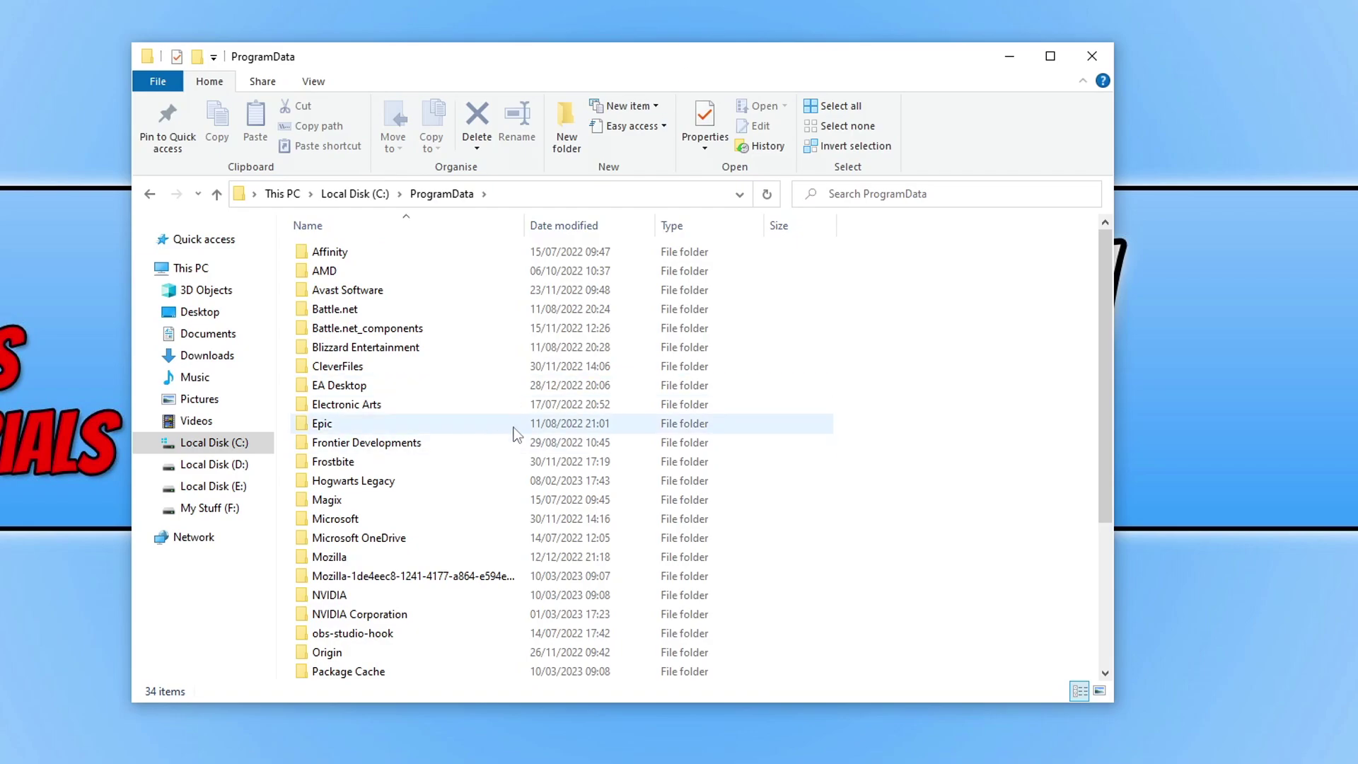
left_click(389, 386)
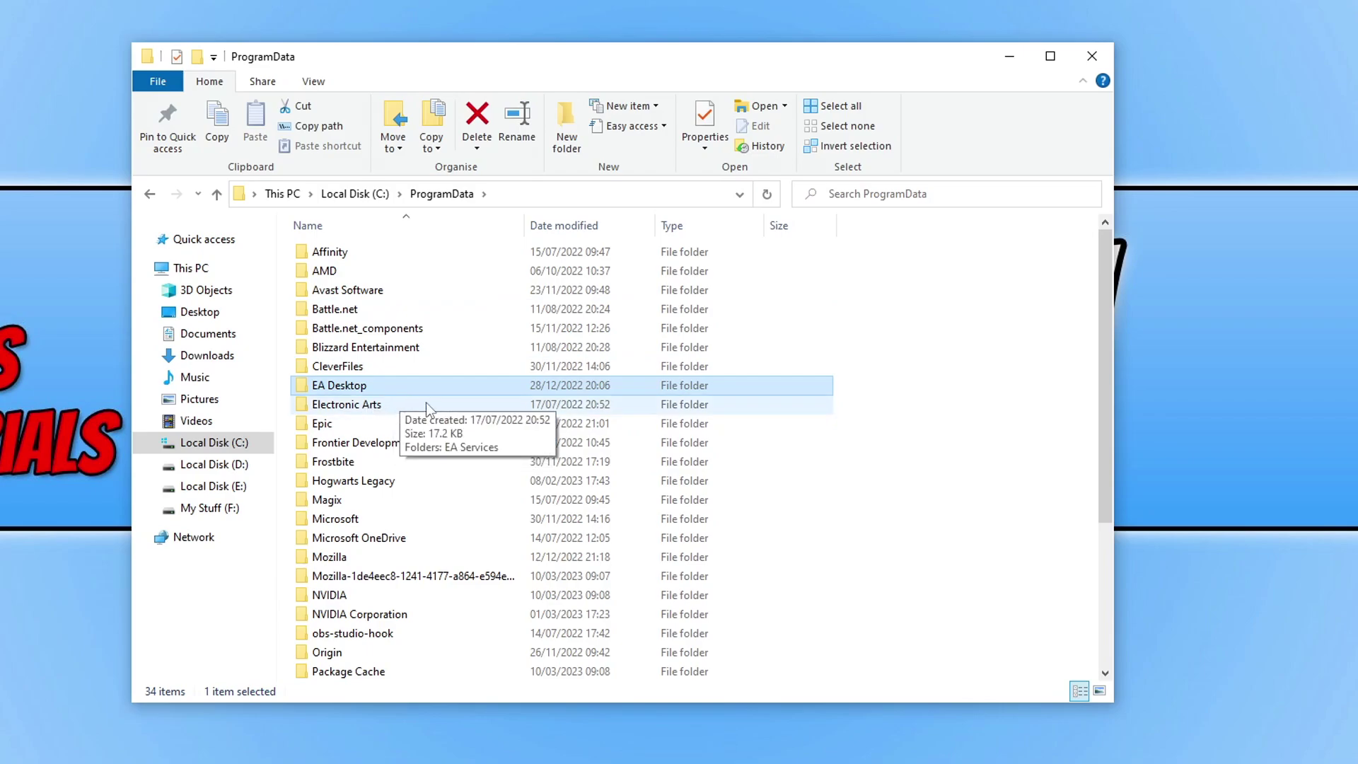
right_click(372, 391)
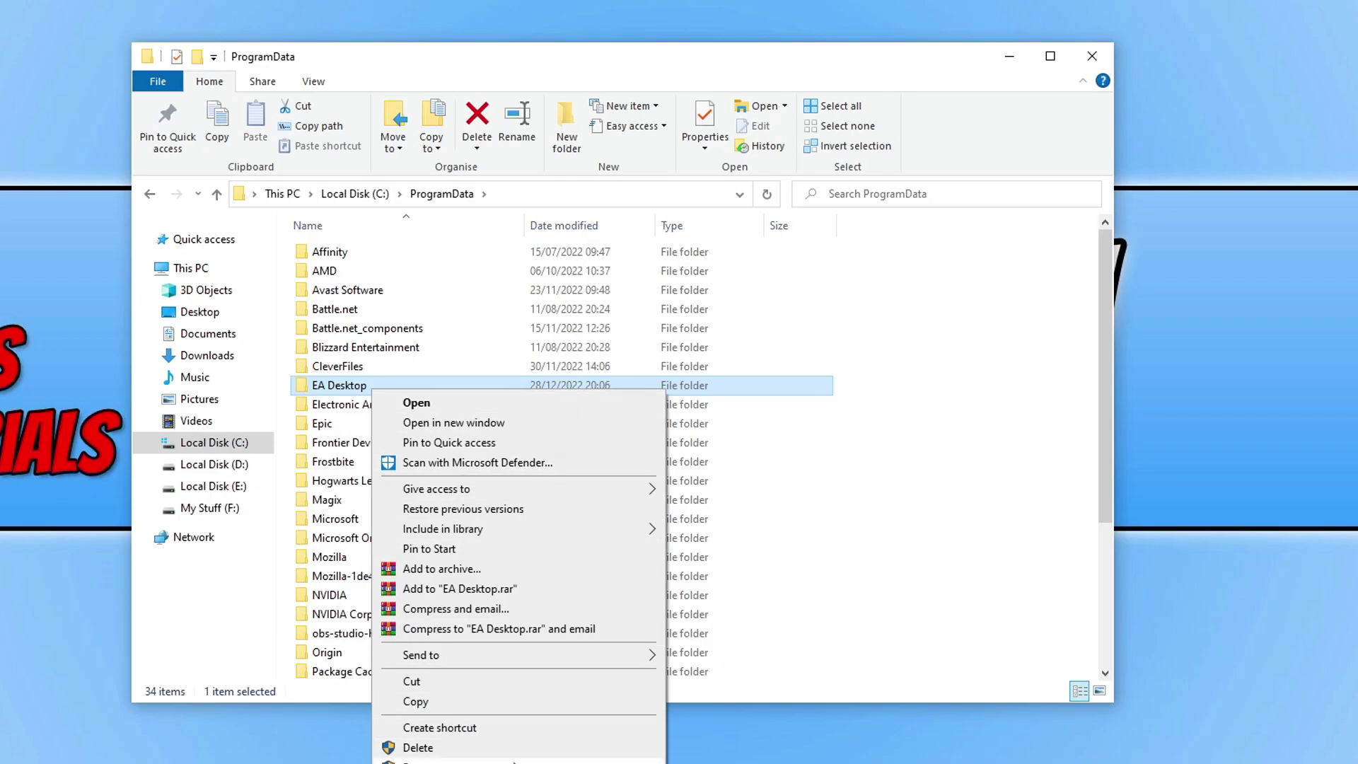
left_click(515, 761)
left_click(380, 386)
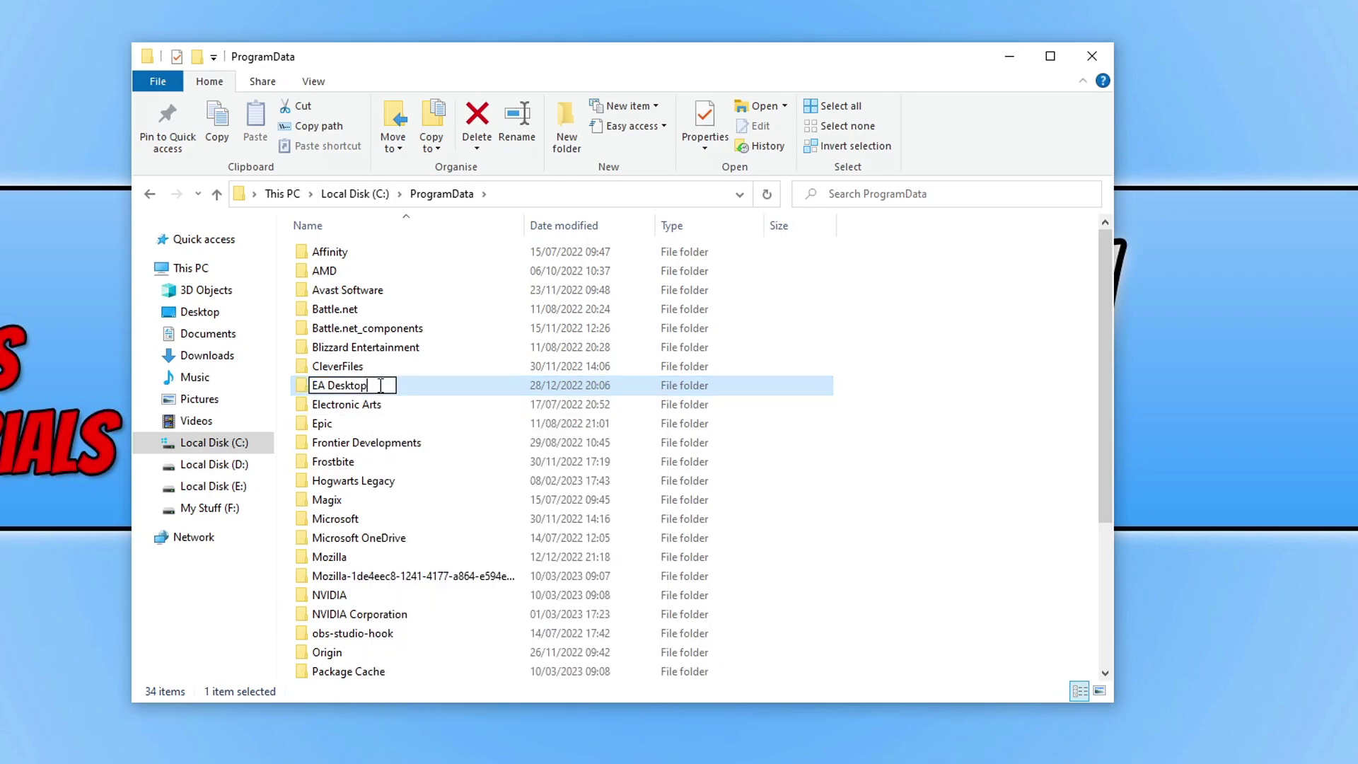
type("bk")
key("Return")
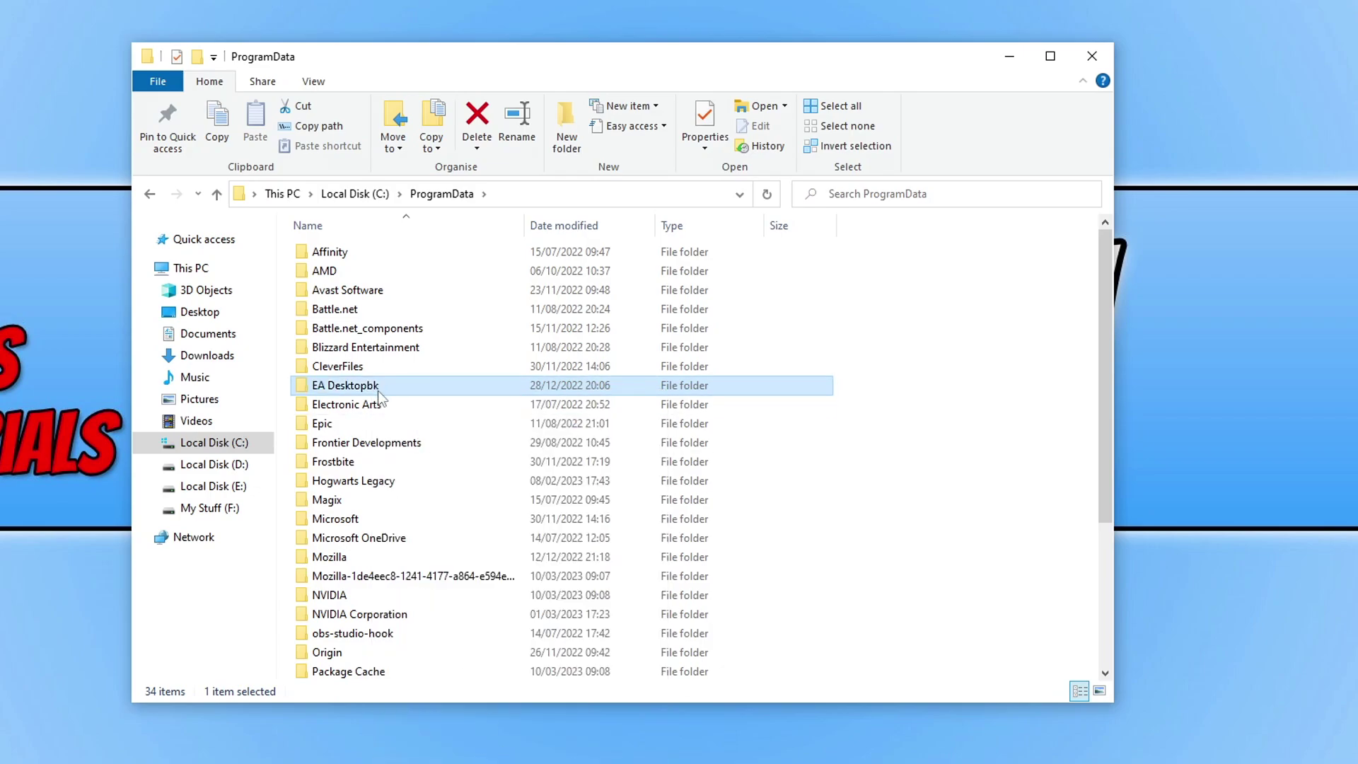
- Rename the Electronic Arts folder in ProgramData to Electronic Artsbk
right_click(380, 401)
left_click(514, 762)
left_click(390, 401)
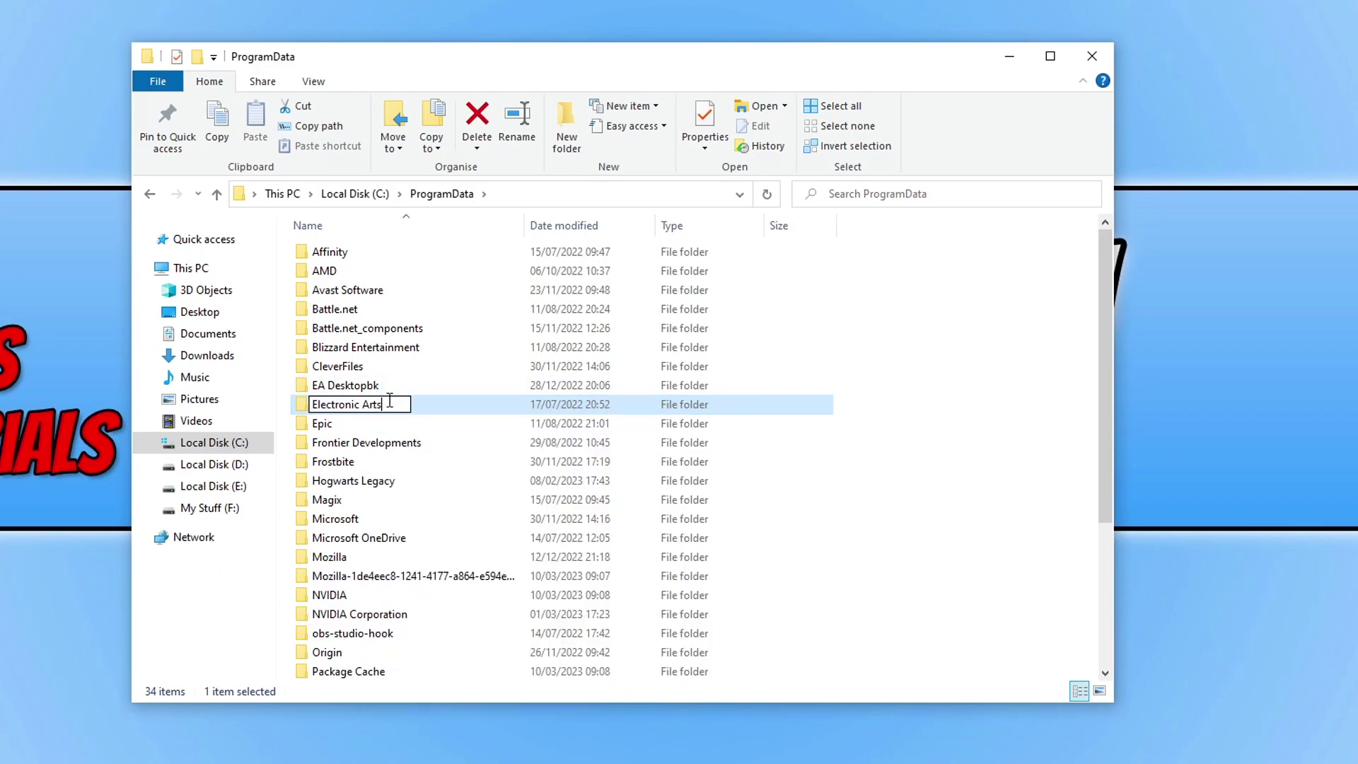
type("bk")
key("Return")
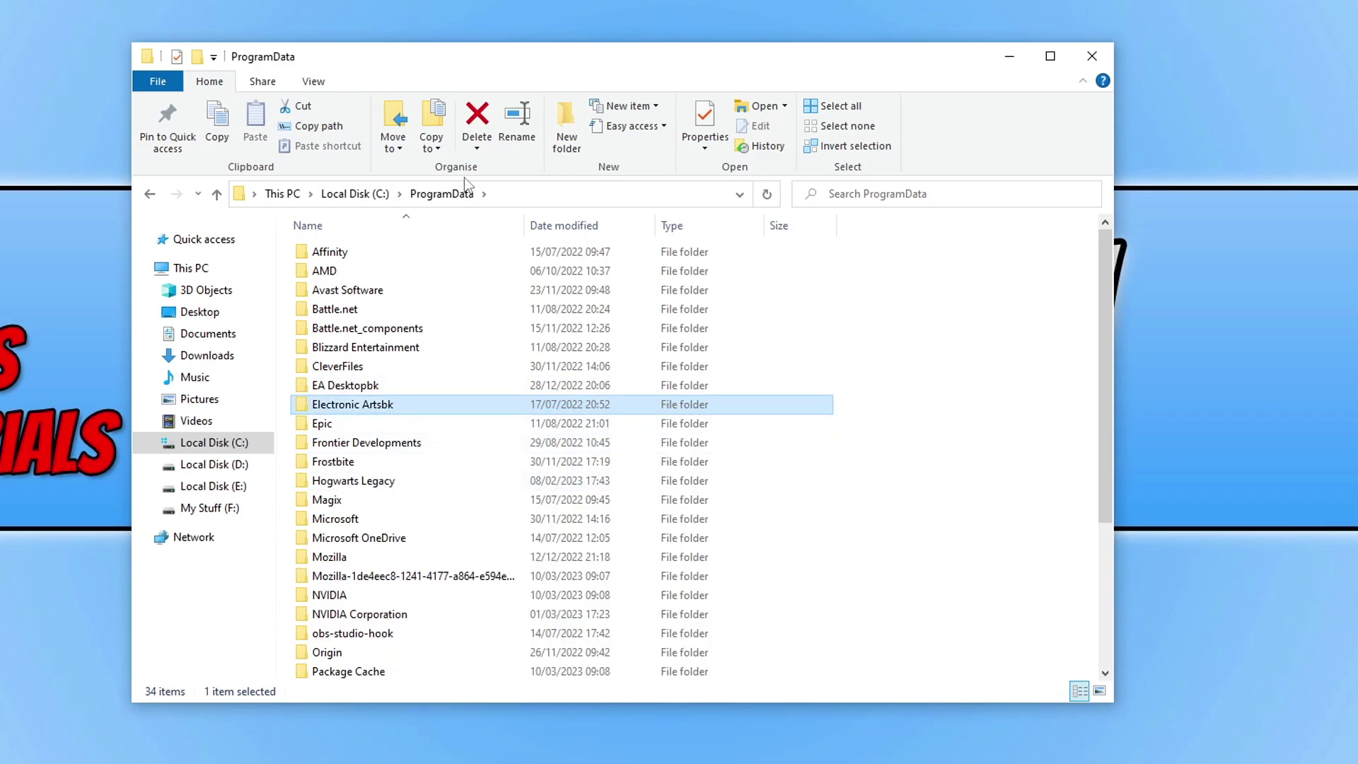
- Go to %localappdata% and delete the Electronic ArtsBK folder
left_click(571, 191)
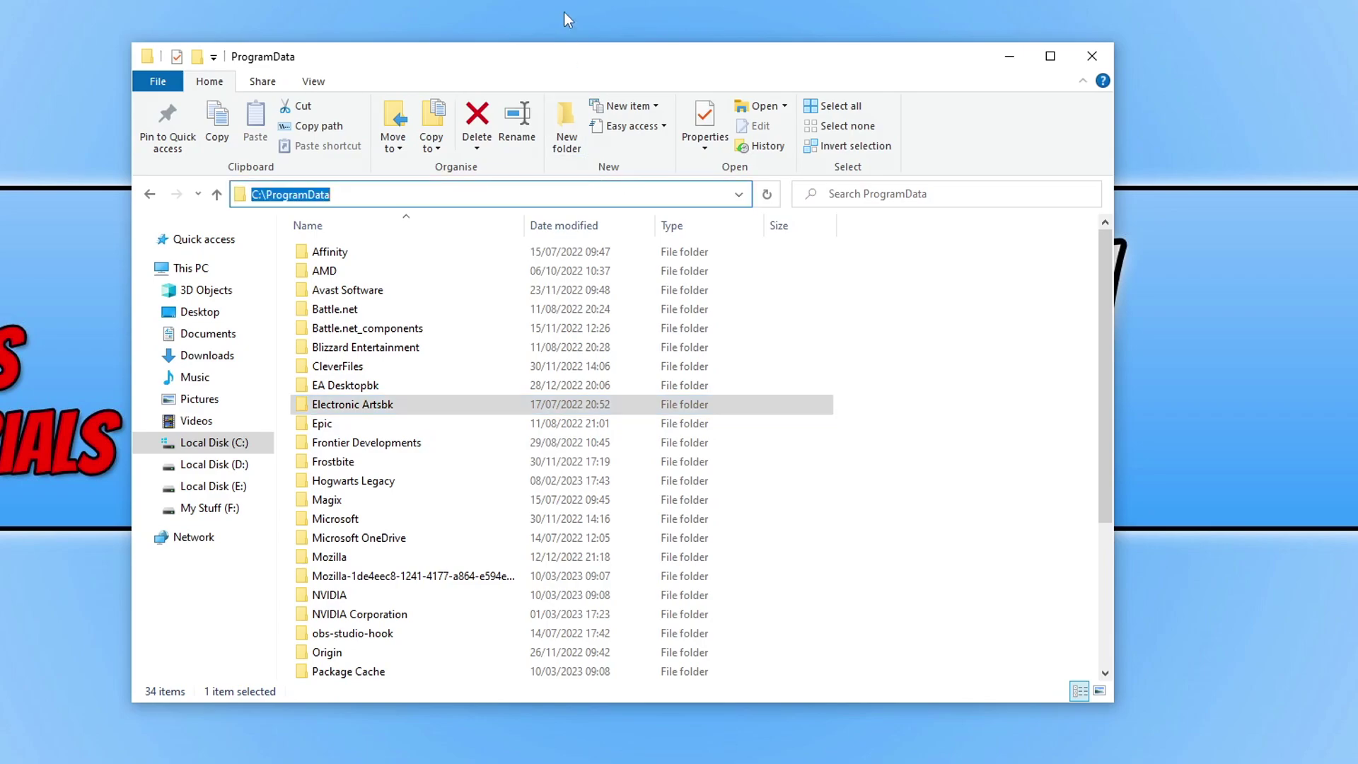
type("%")
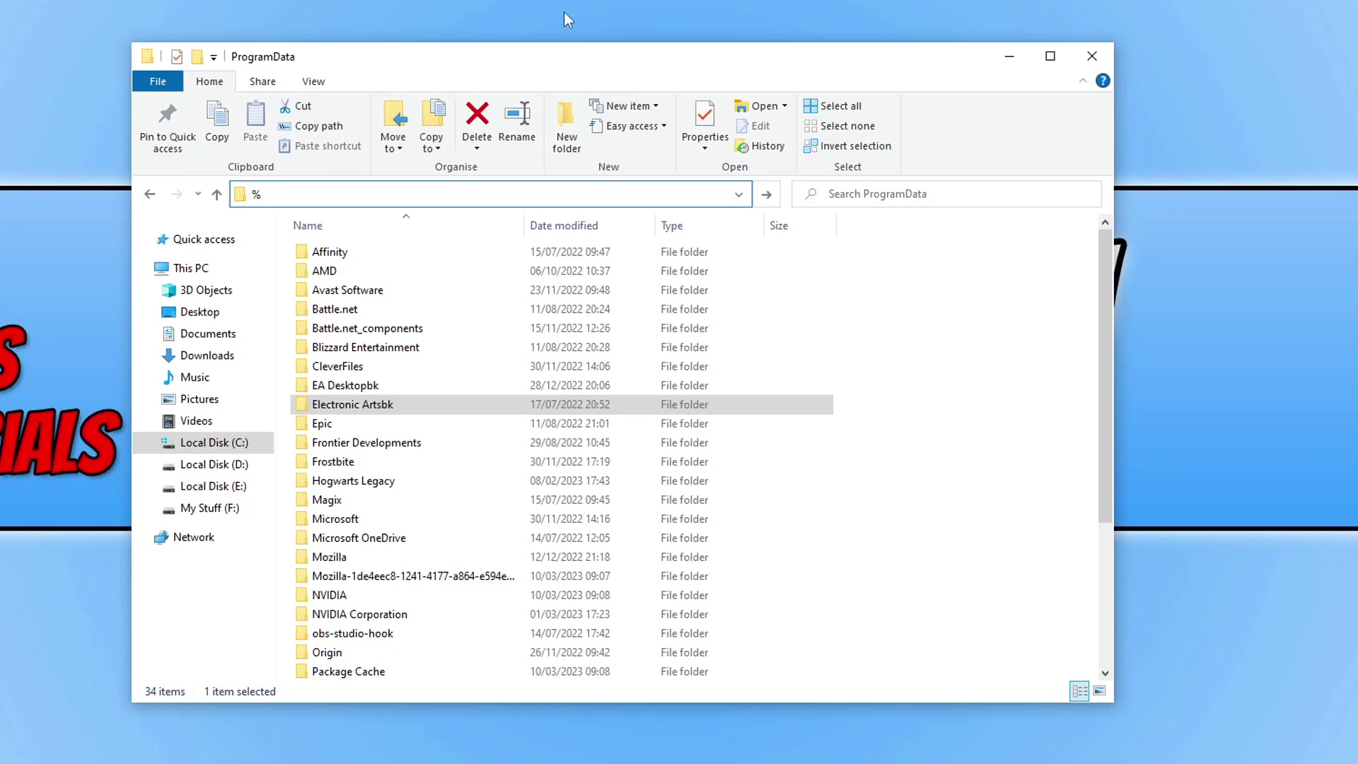
type("localappdata%")
key("Return")
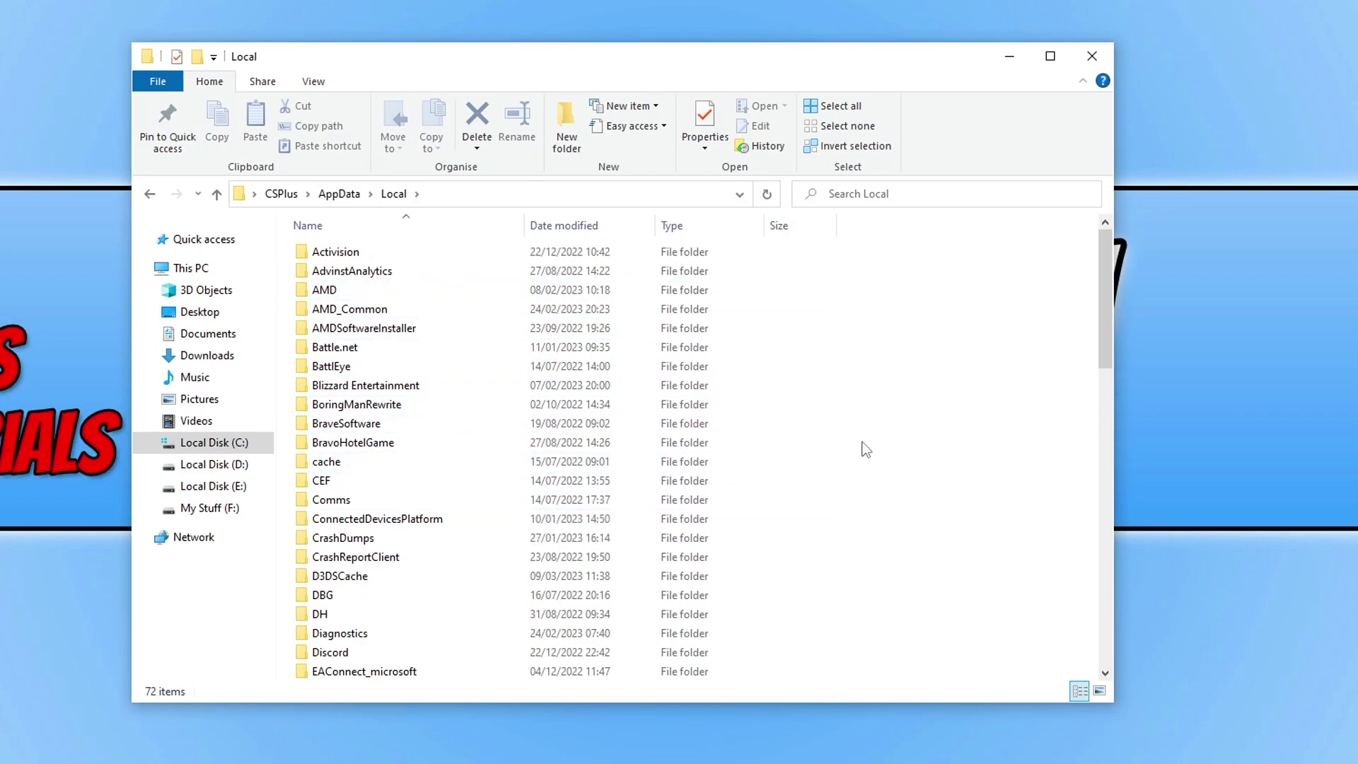
scroll(849, 453, "down", 1)
scroll(848, 452, "down", 3)
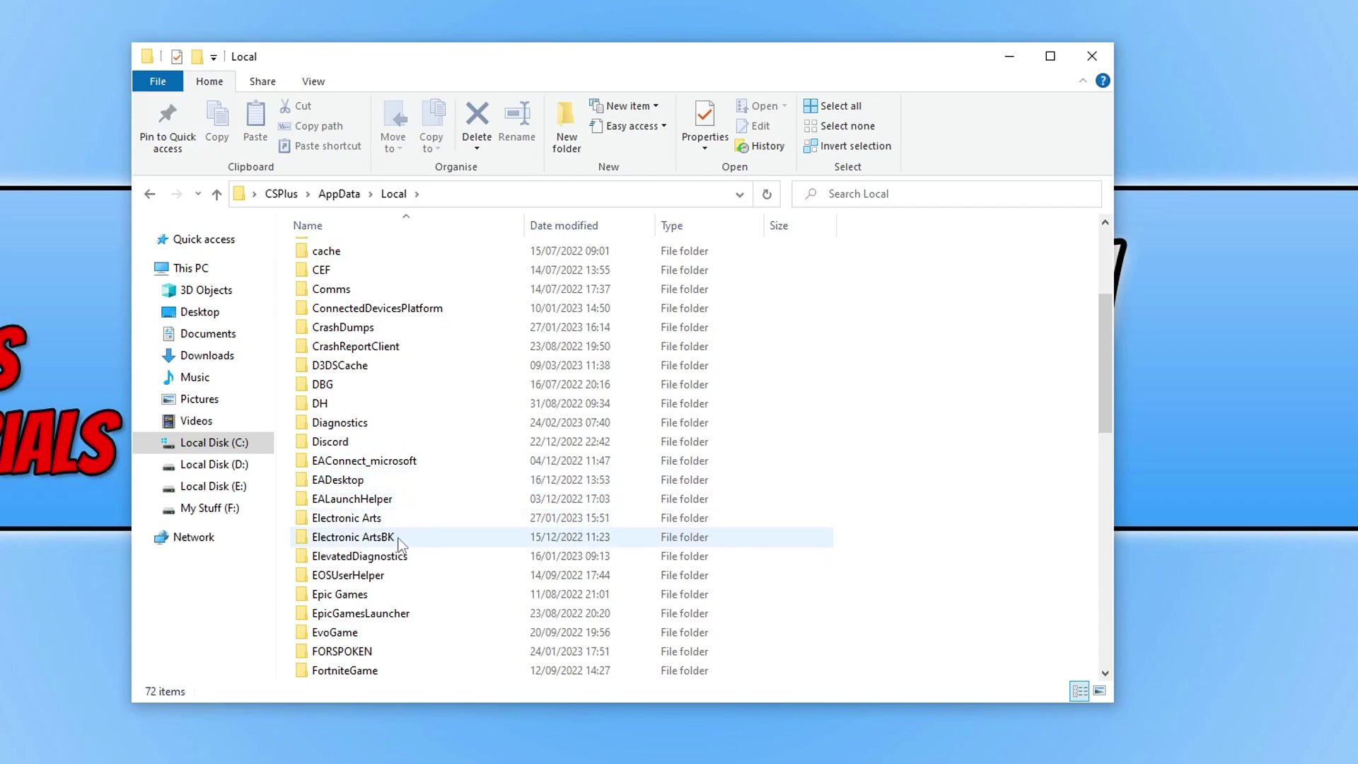
left_click(433, 538)
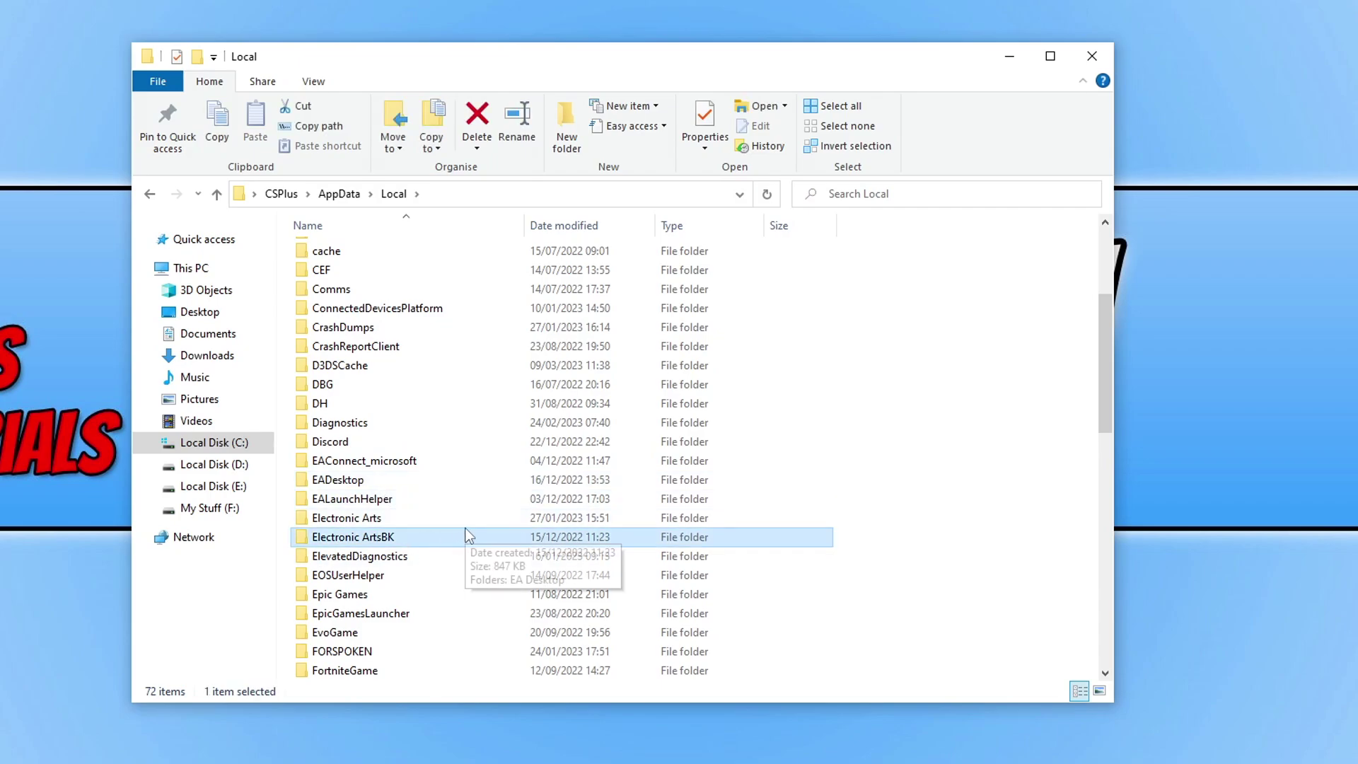
key("Delete")
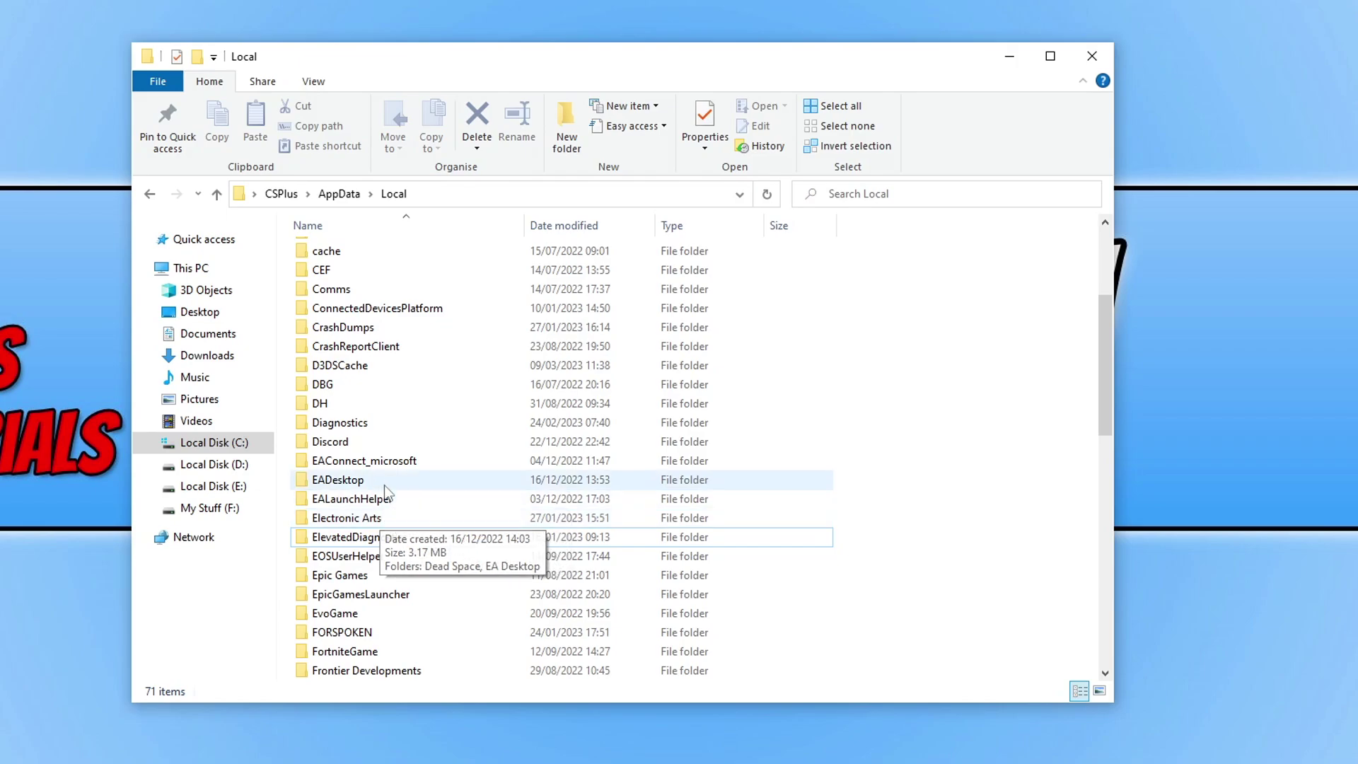
- Rename EAConnect_microsoft and EADesktop to EAConnect_microsoftbk and EADesktopbk
right_click(354, 461)
left_click(450, 422)
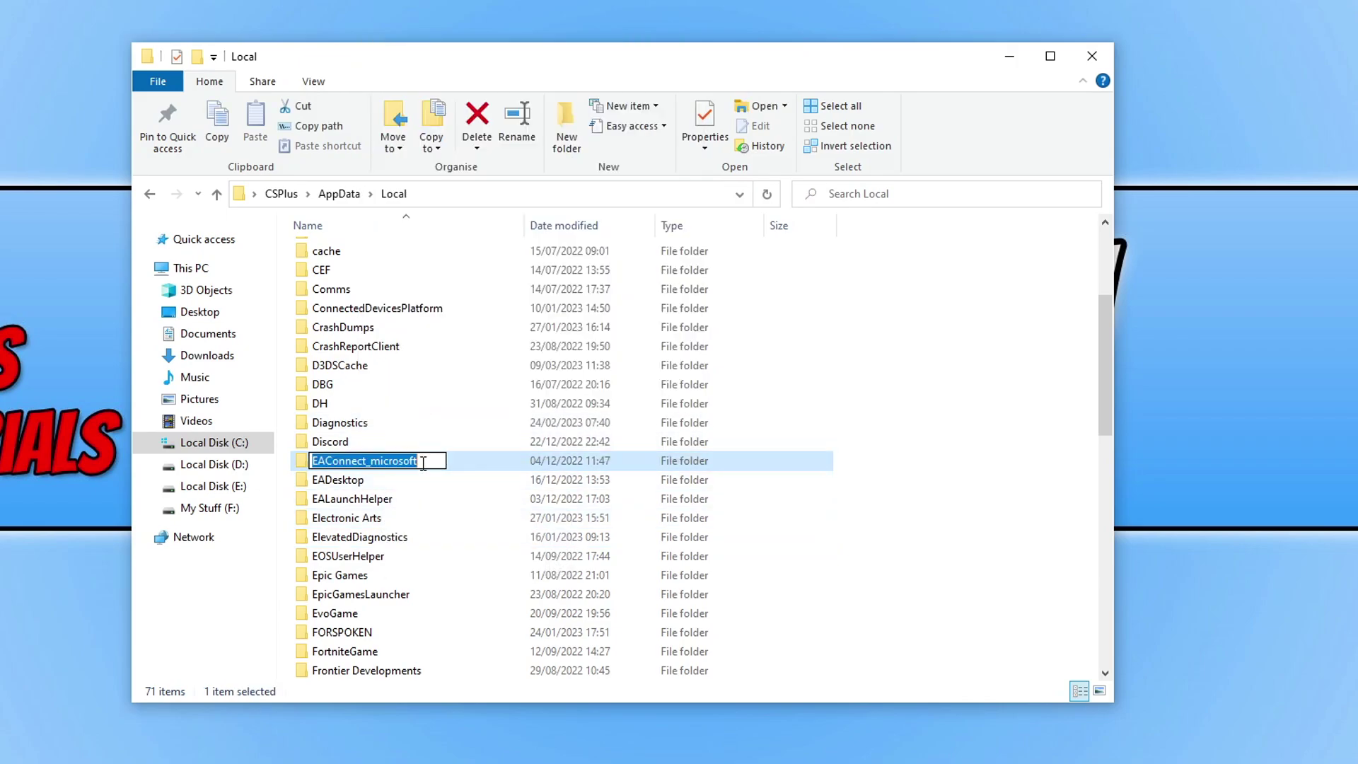
left_click(441, 460)
type("bk")
left_click(376, 481)
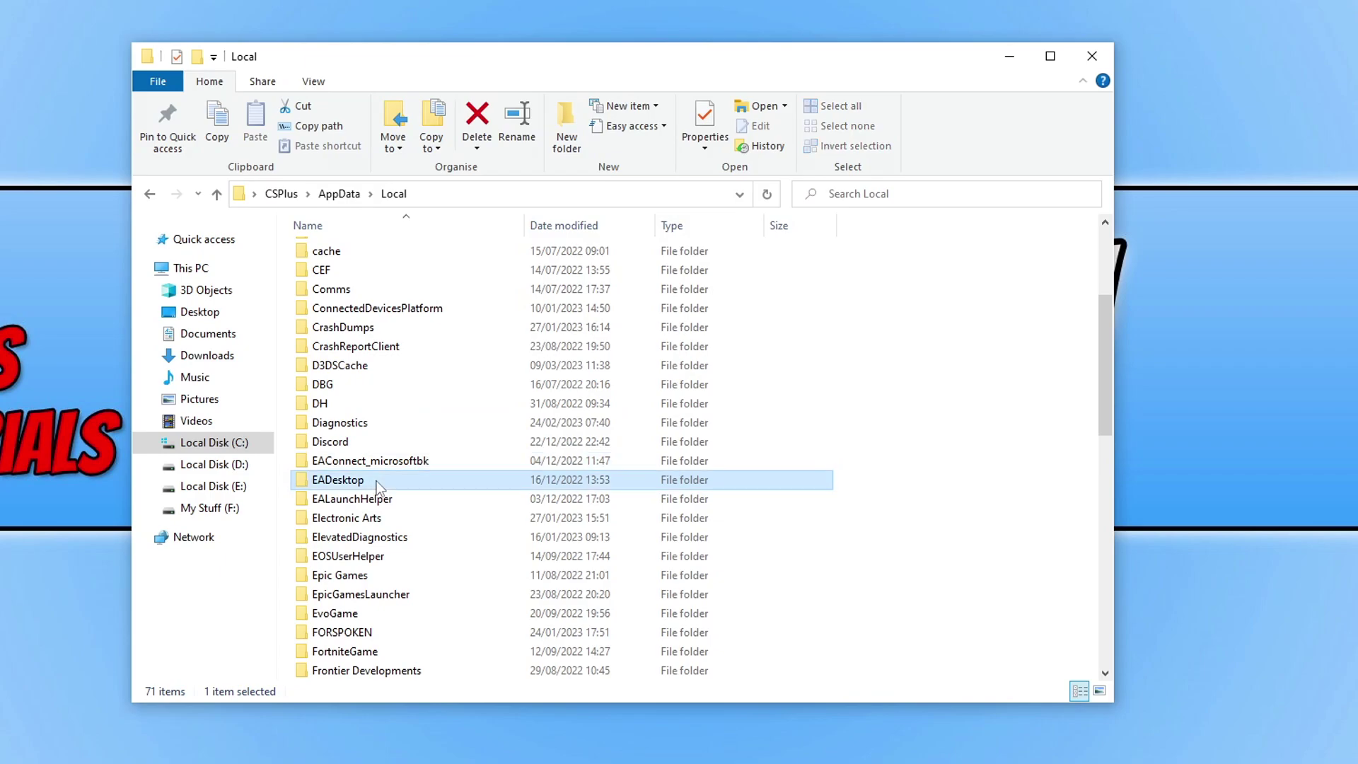
right_click(376, 481)
left_click(418, 438)
left_click(385, 480)
type("bk")
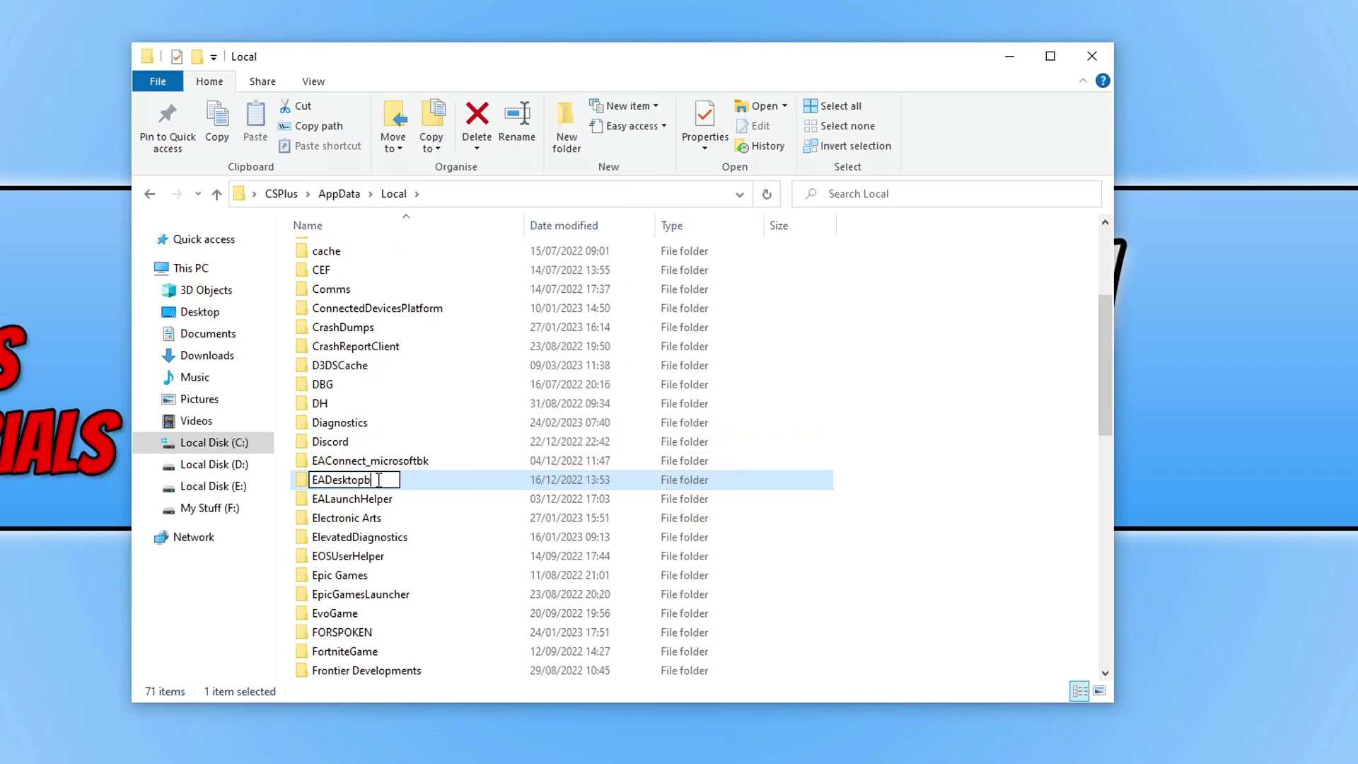
left_click(488, 467)
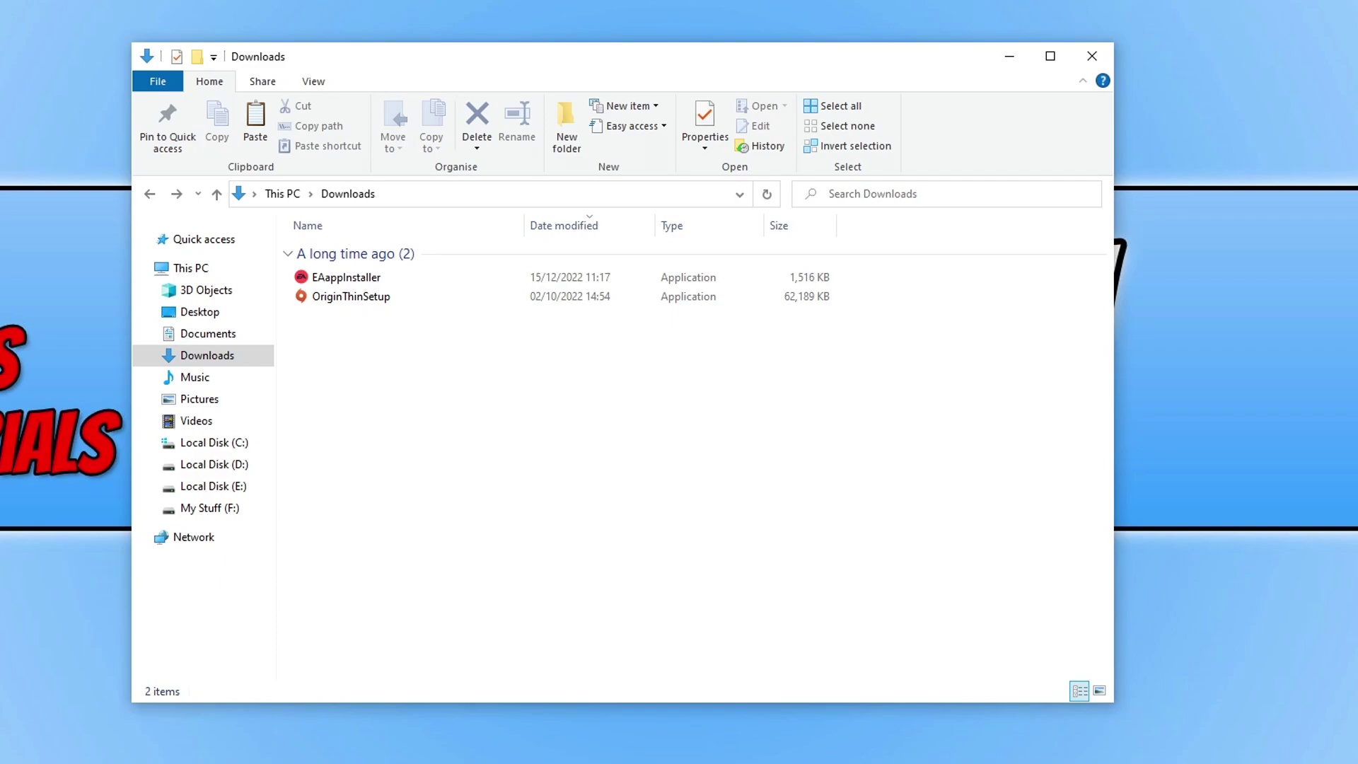
- Run EAappInstaller from the Downloads folder as administrator
right_click(365, 277)
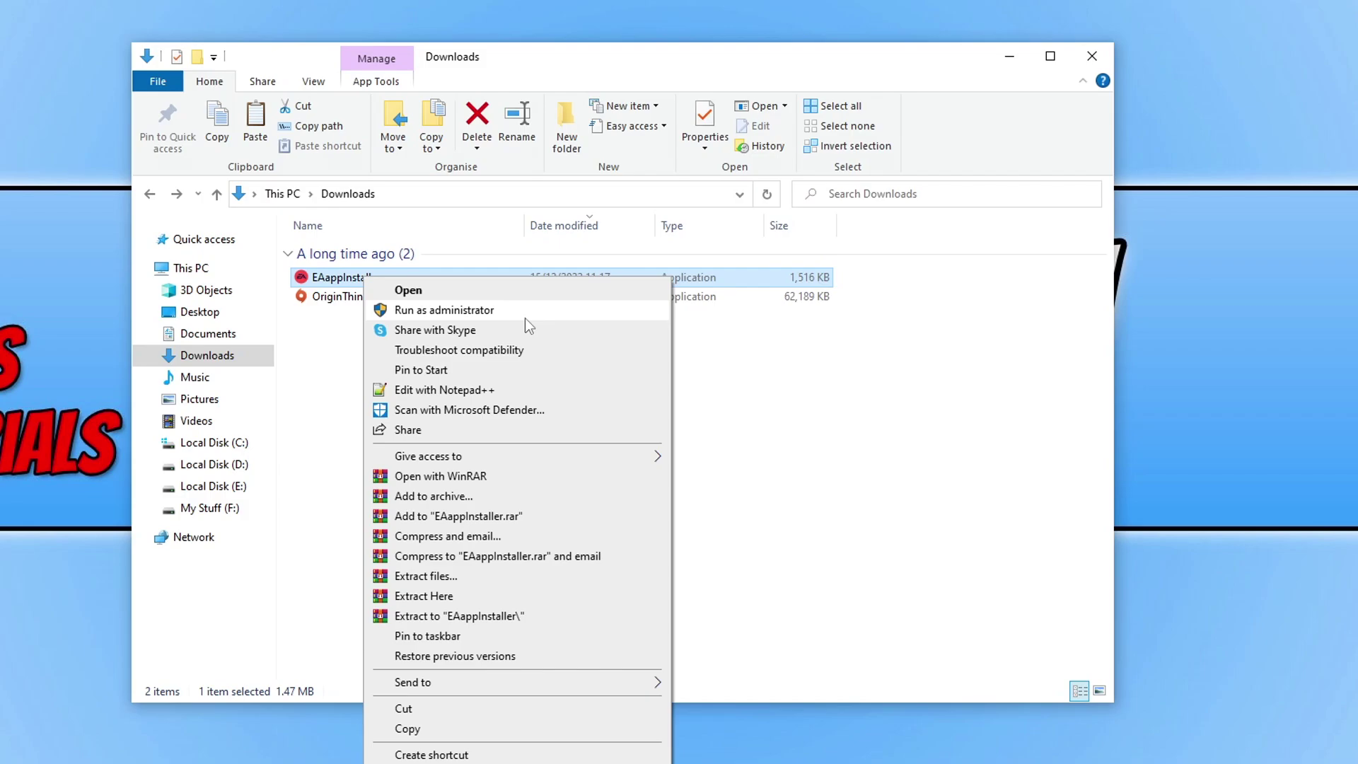
left_click(920, 354)
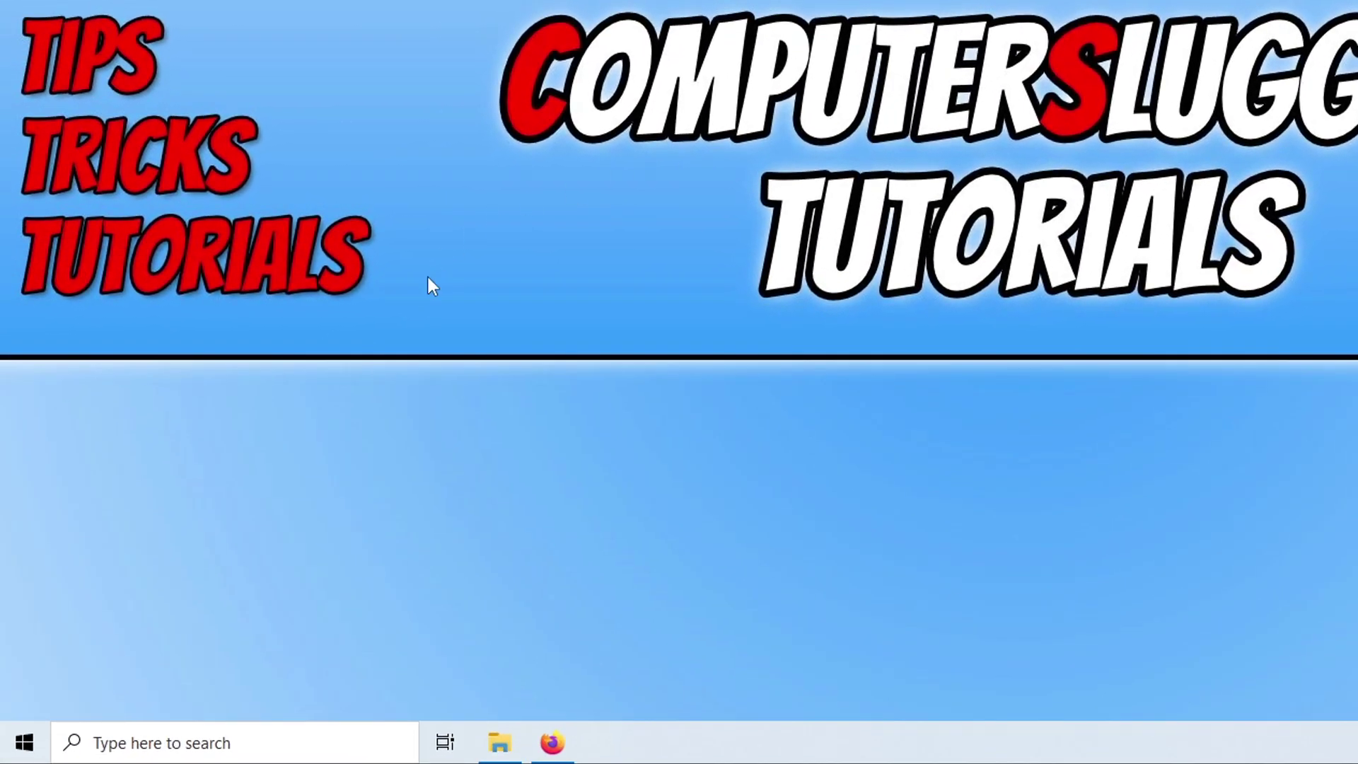
- Open Apps & features from the Start context menu and search the installed apps for 'origin'
right_click(8, 754)
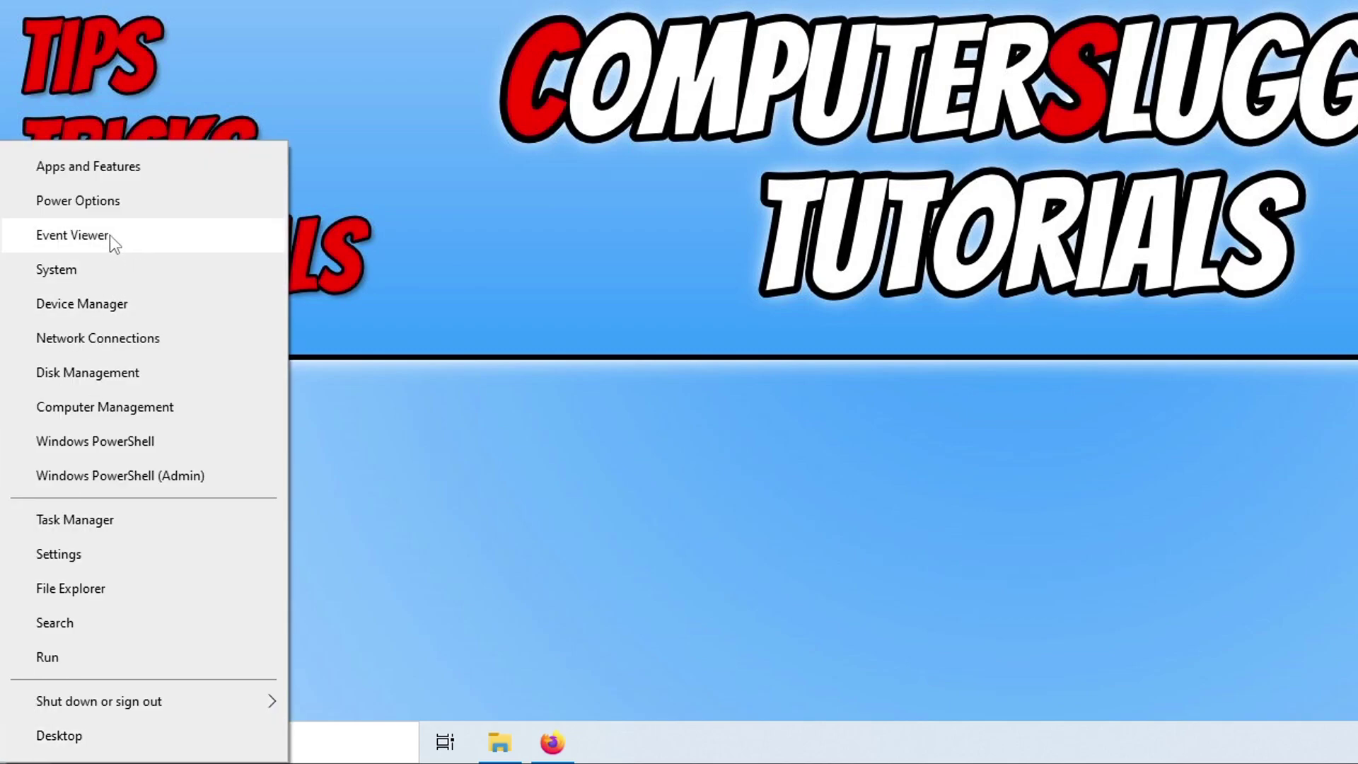
left_click(109, 177)
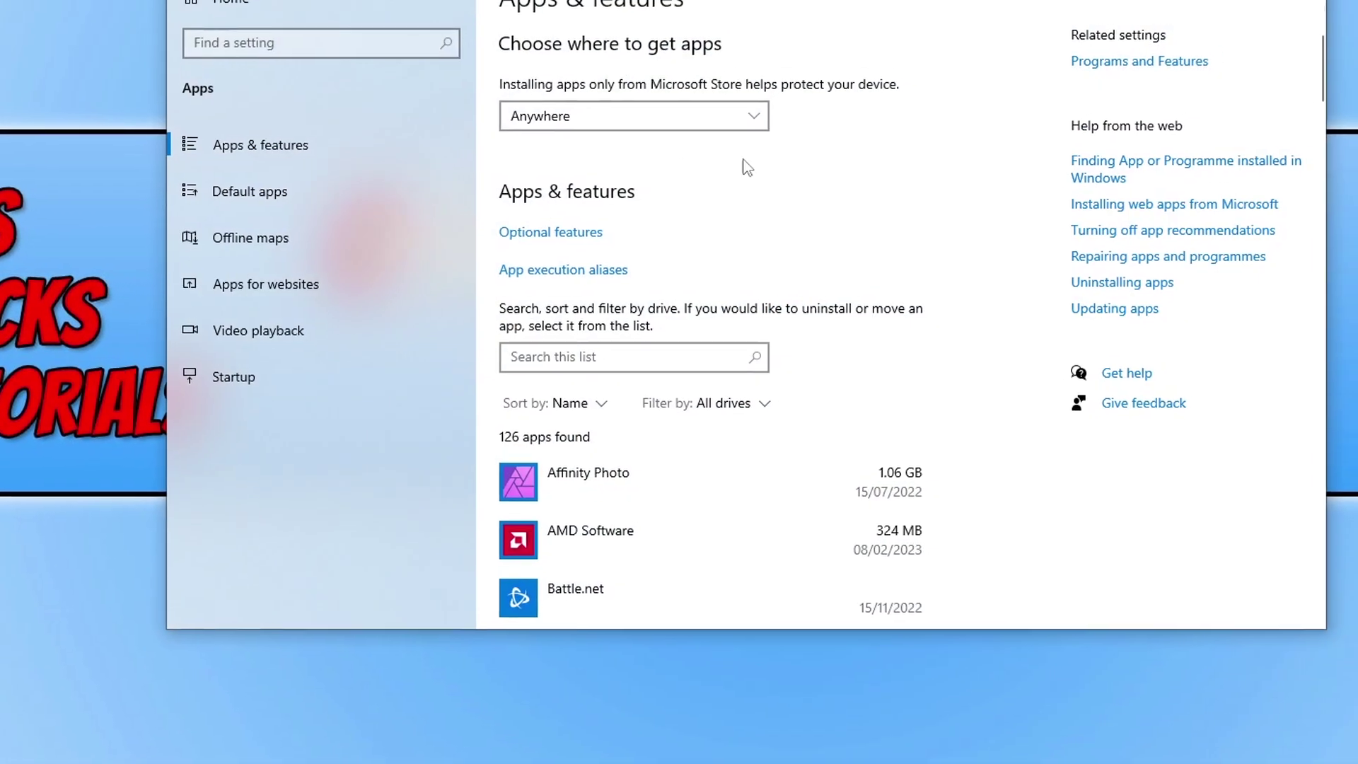
type("origin")
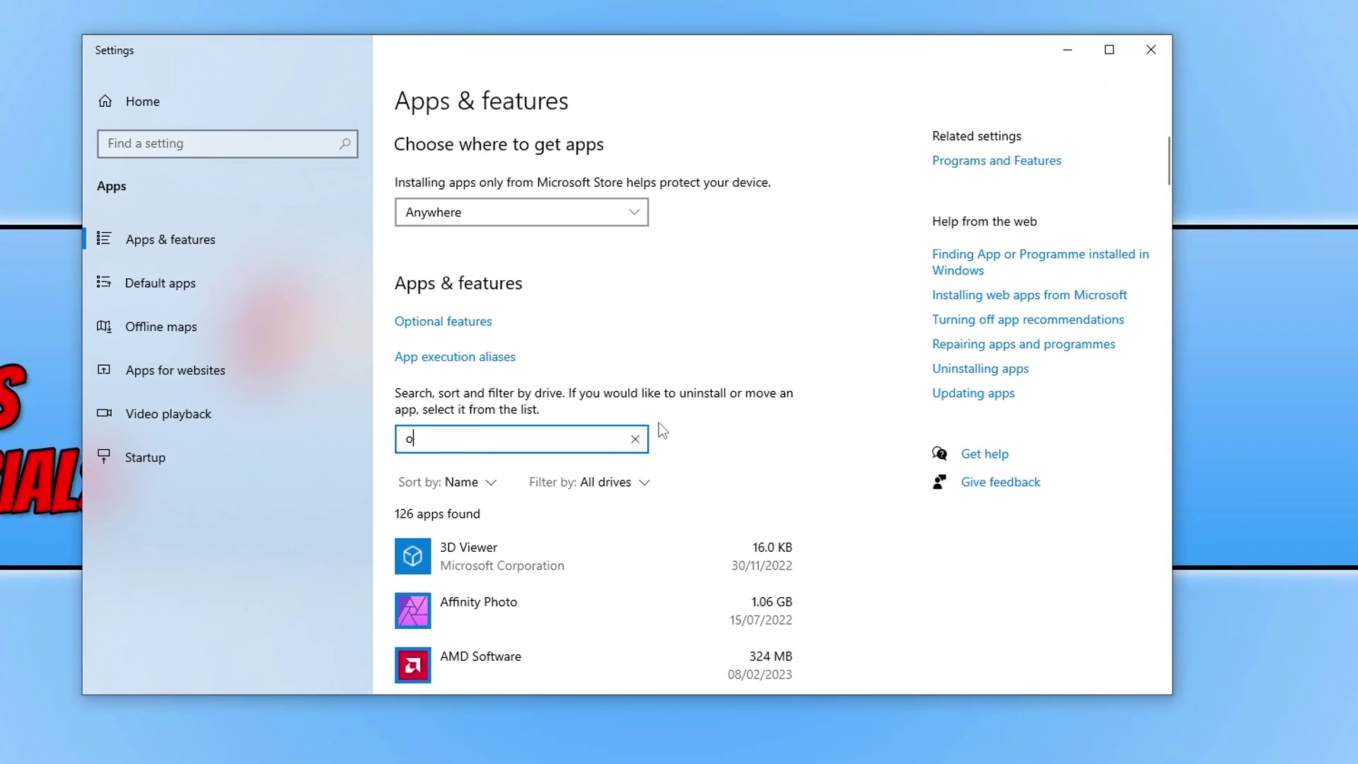